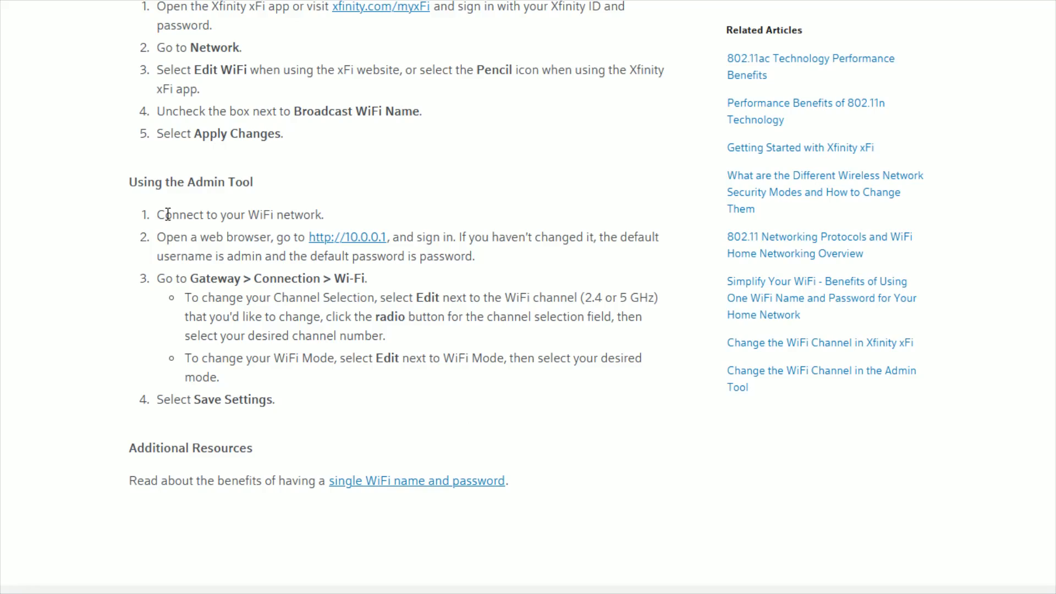
Highlight the Wi-Fi connection, browser and default admin credential steps in the instructions.
drag(157, 215, 324, 214)
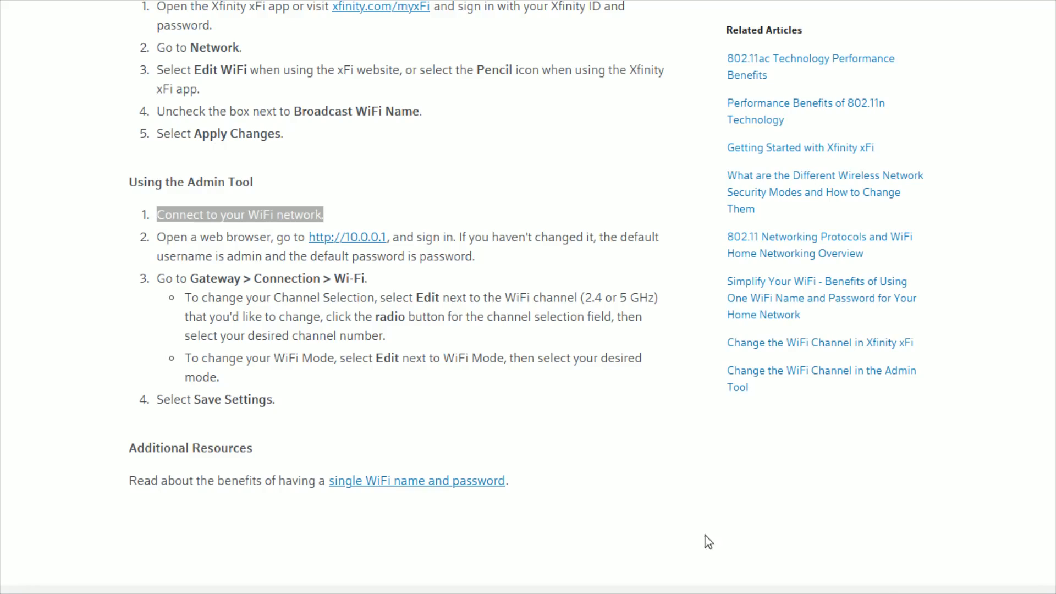
drag(158, 238, 306, 236)
click(349, 218)
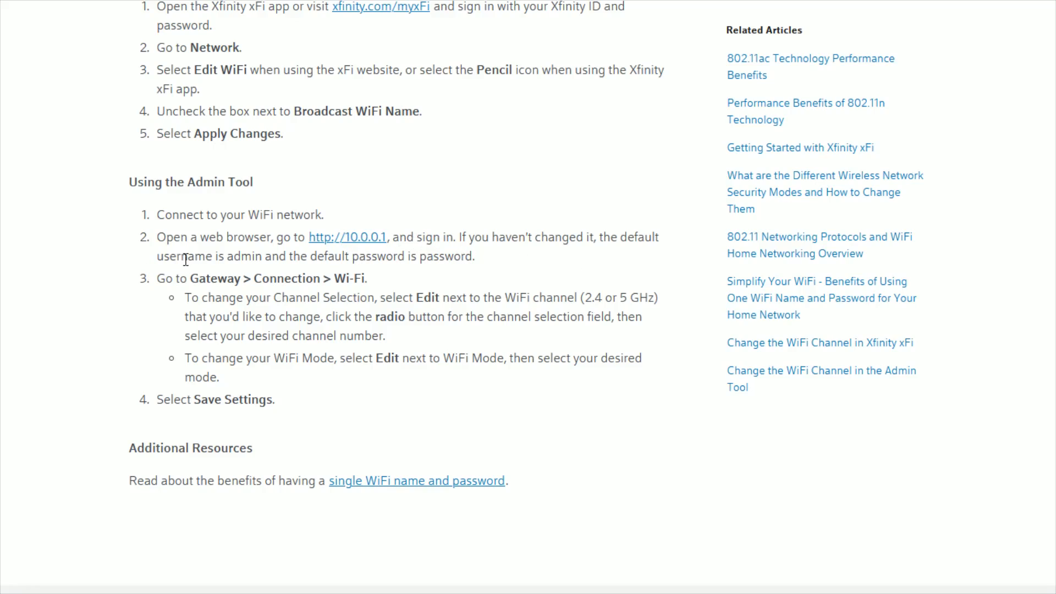
double_click(230, 256)
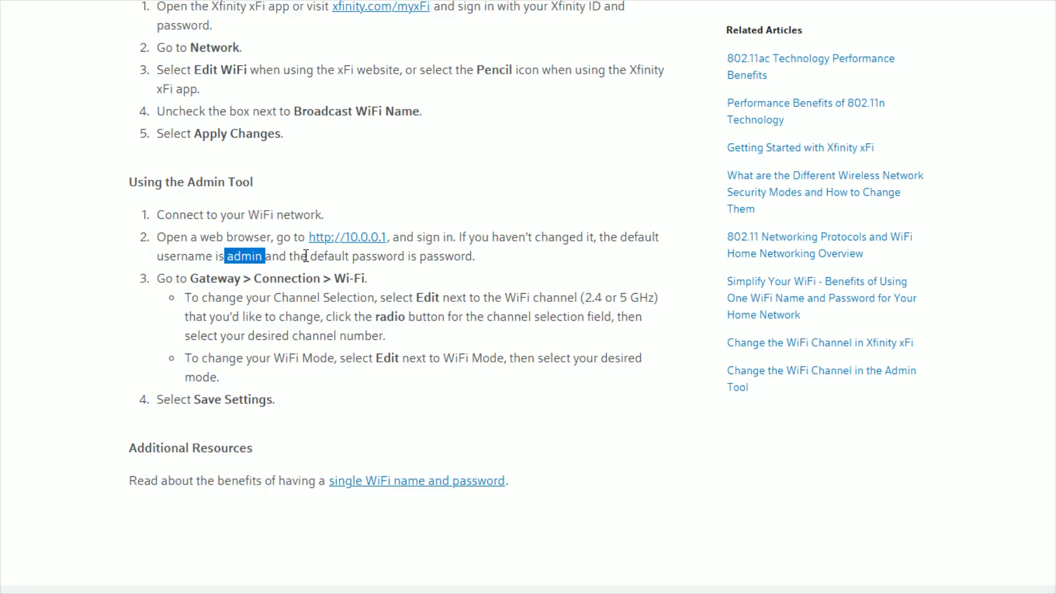
drag(416, 256, 525, 264)
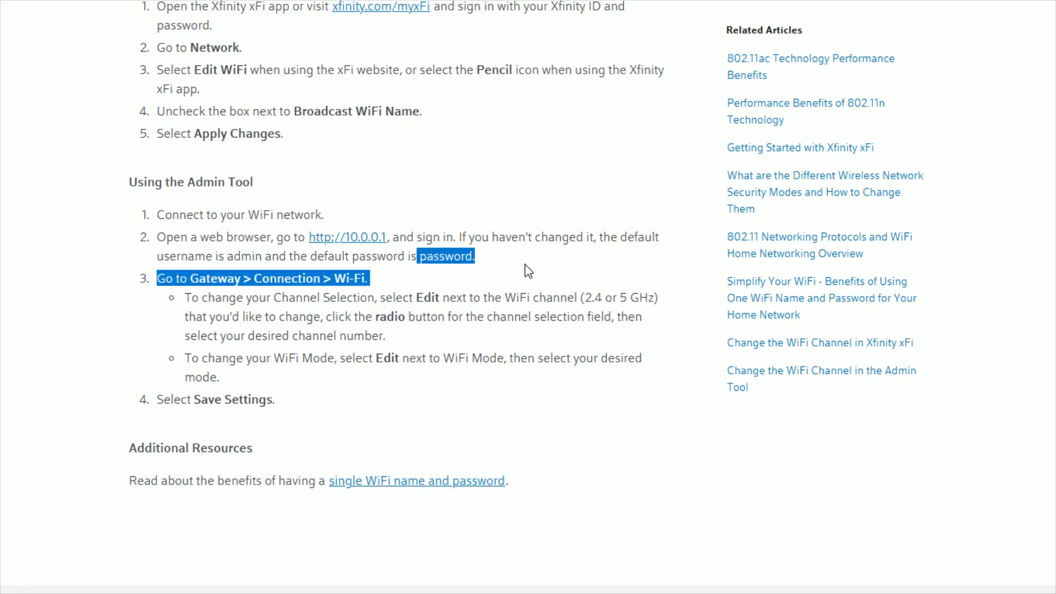
click(524, 265)
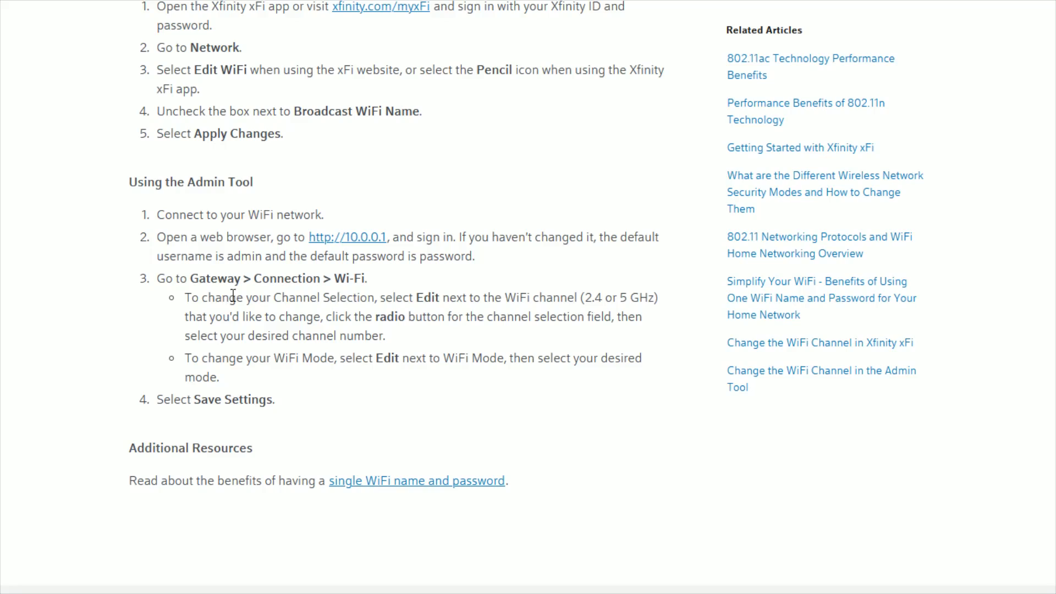
Log in to the gateway at 10.0.0.1 as admin with the default password.
click(336, 240)
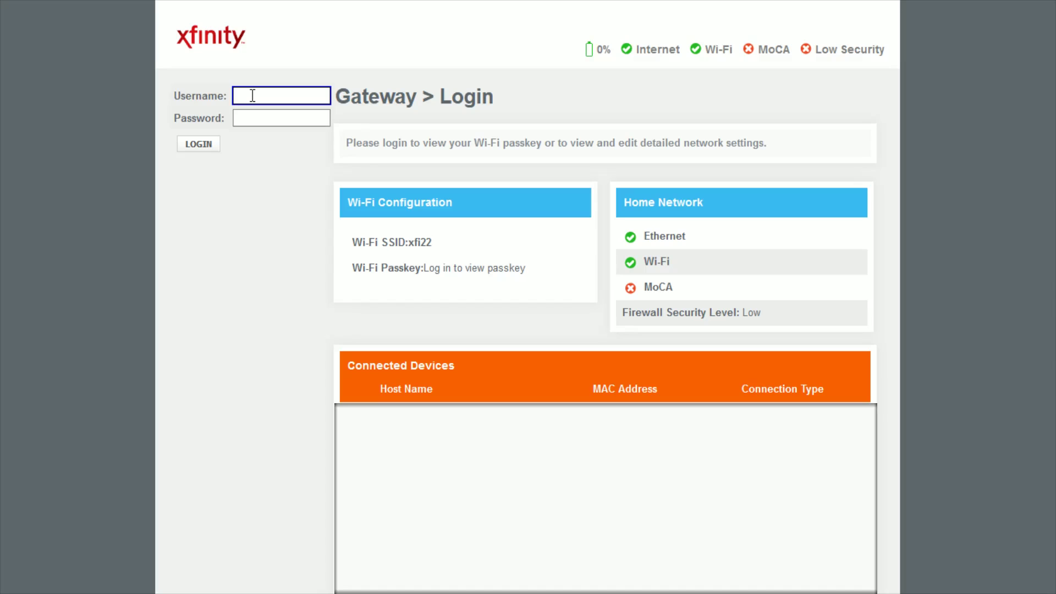
click(252, 96)
text(admin)
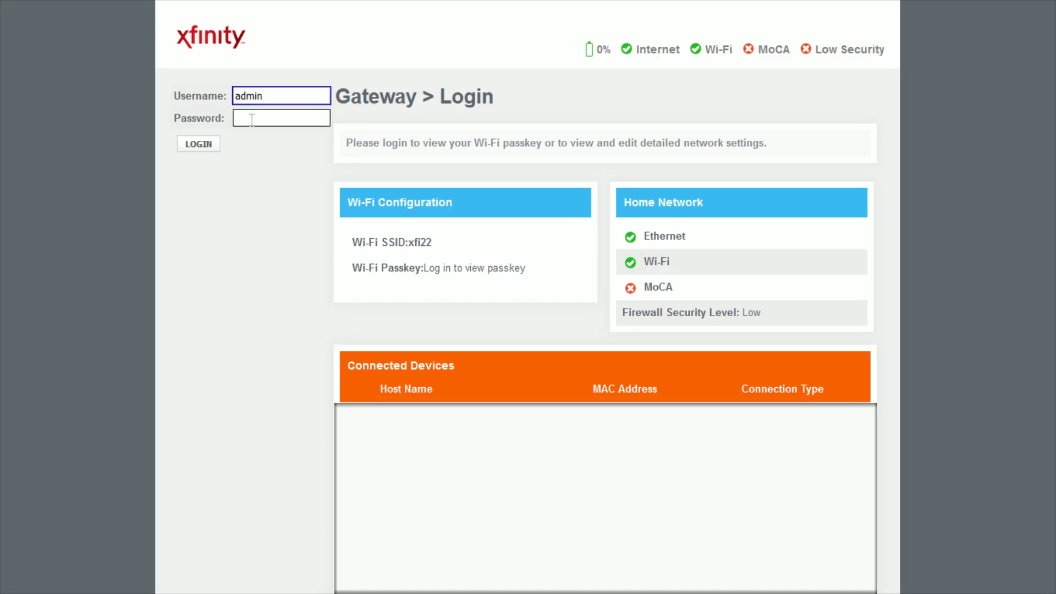
click(251, 119)
text(passw)
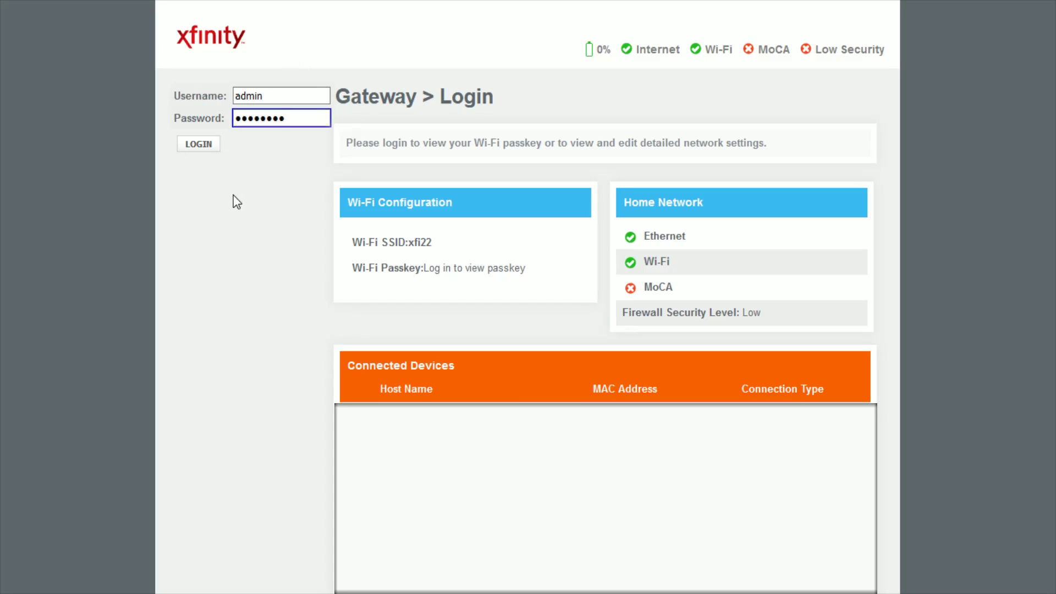
click(198, 145)
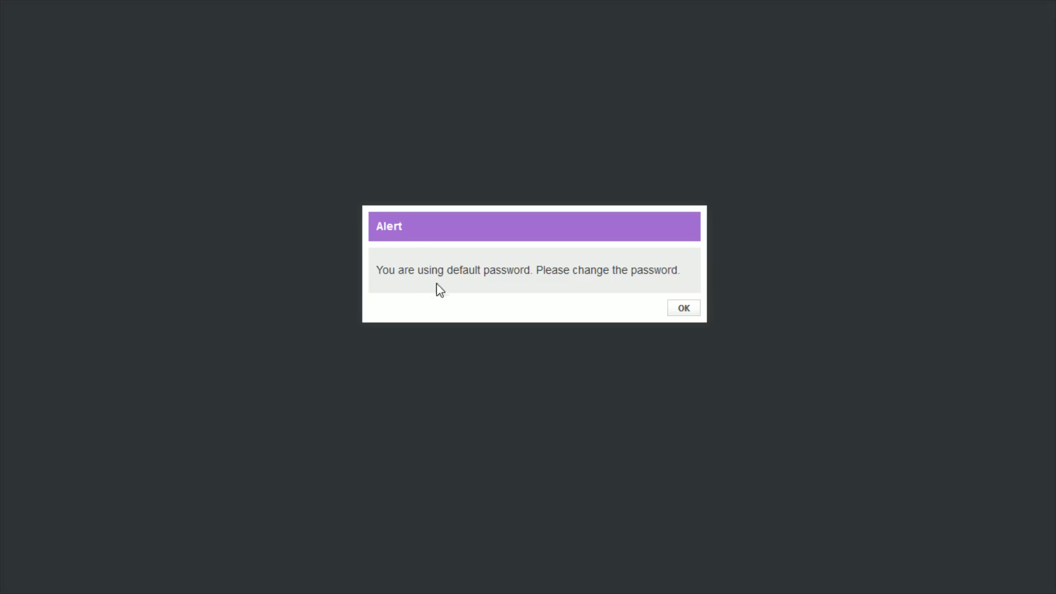
Dismiss the default-password warning, enter current and new admin passwords, and confirm the save.
click(683, 308)
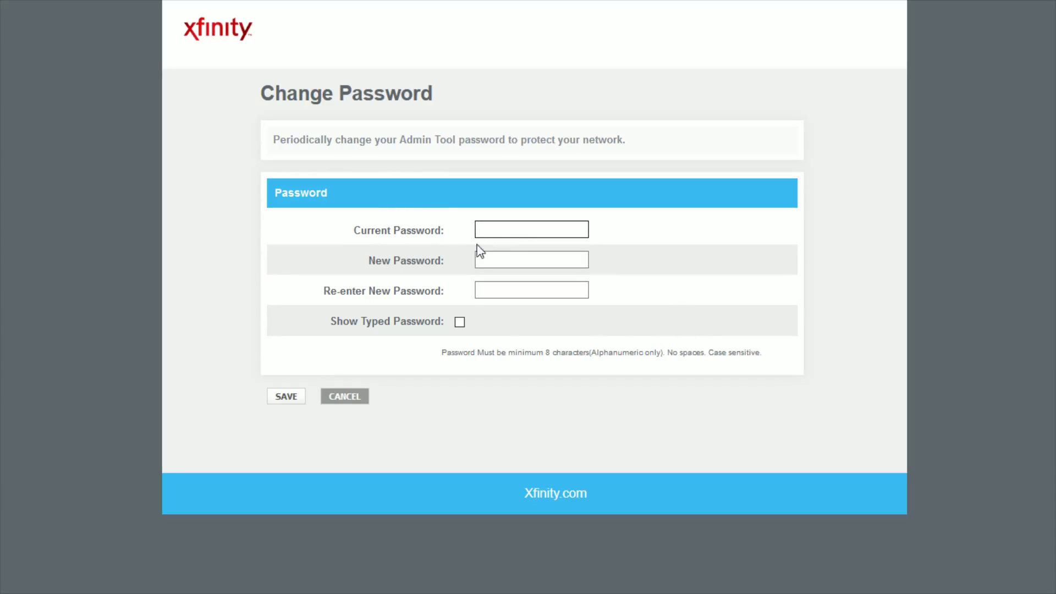
click(487, 233)
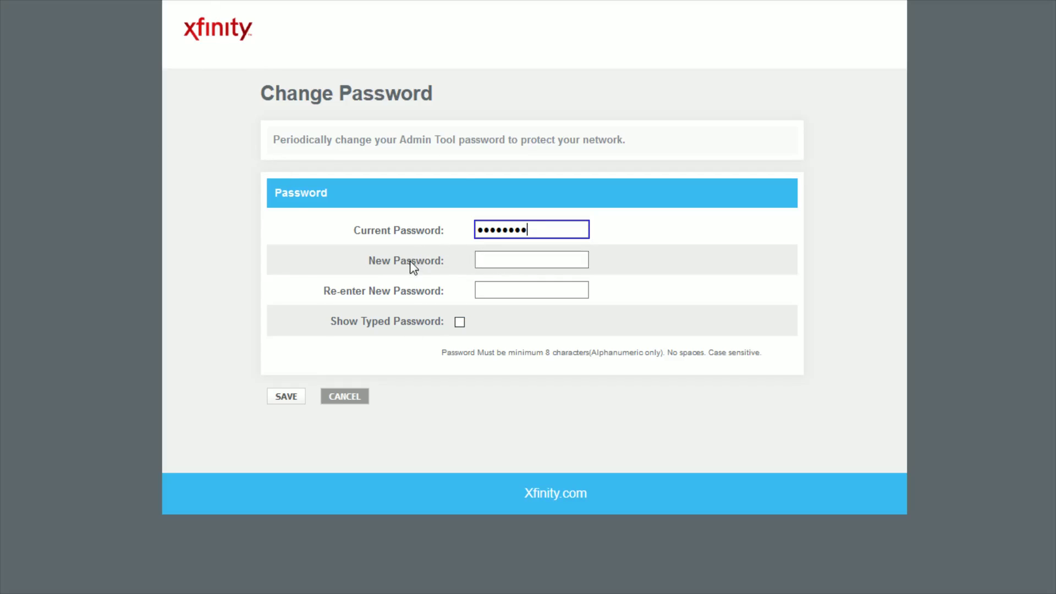
click(455, 269)
click(290, 397)
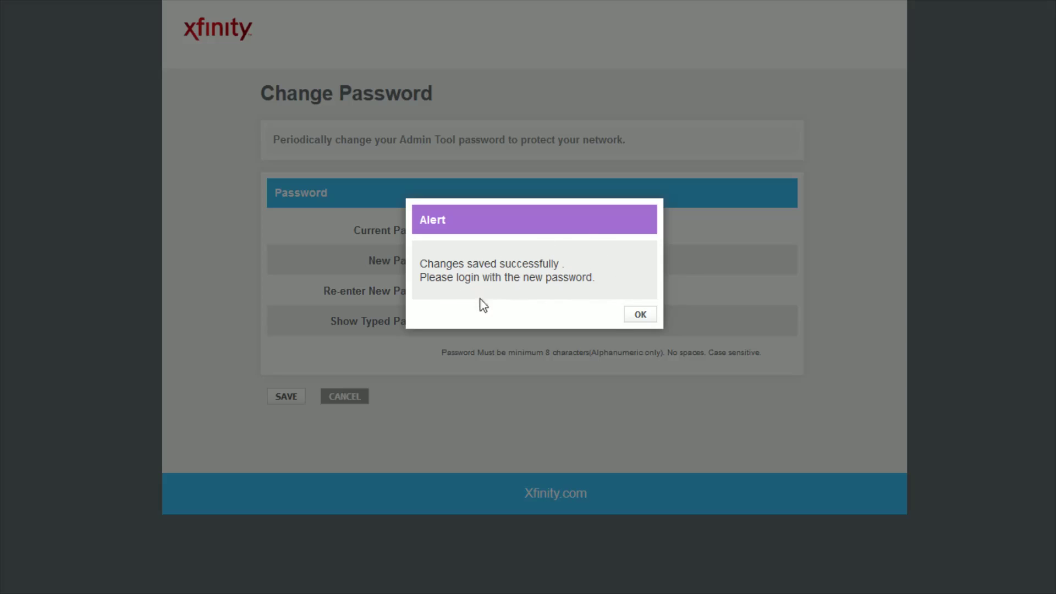
click(640, 314)
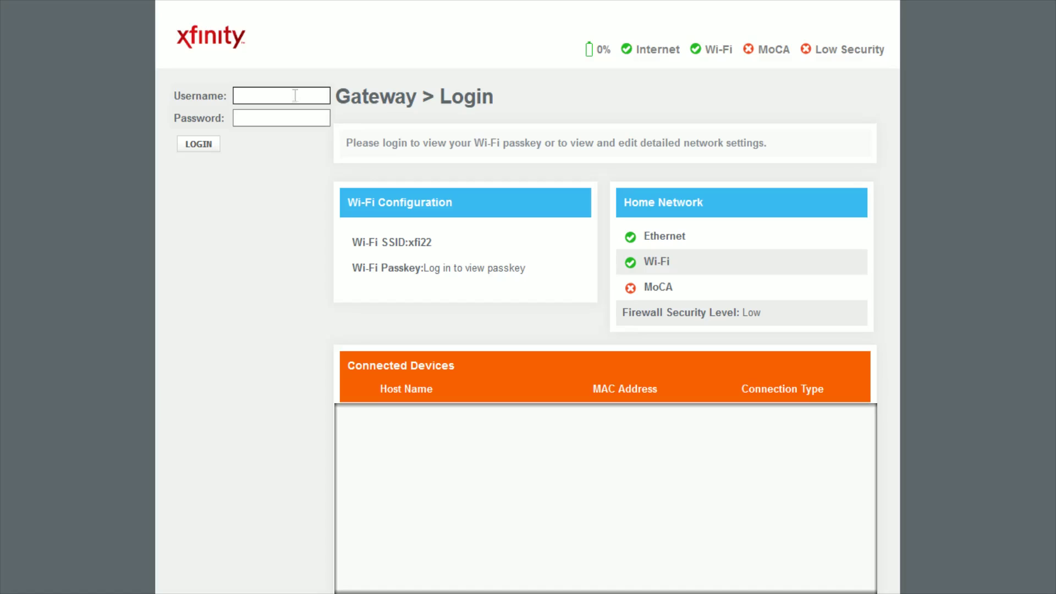
Log back in as admin using the newly set password.
click(296, 96)
text(admin)
click(260, 115)
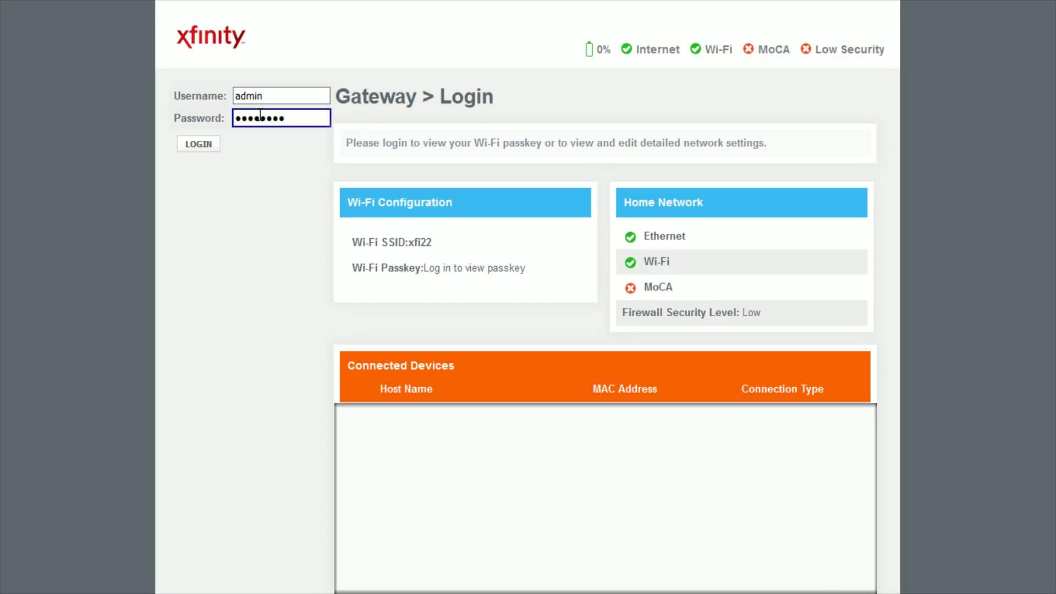
click(210, 147)
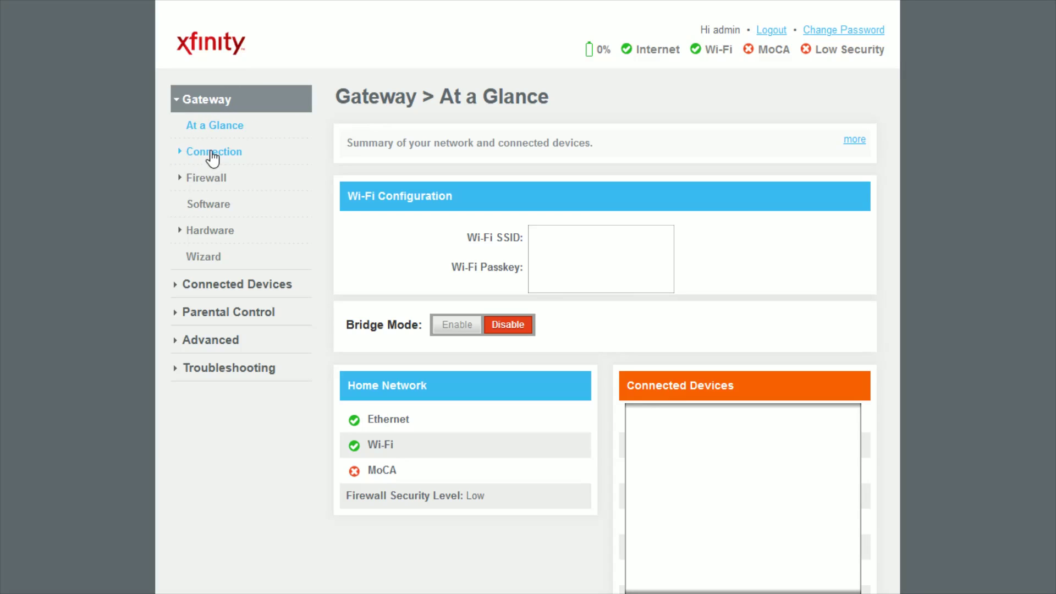
Expand Gateway > Connection in the sidebar and go to the Wi-Fi page.
click(213, 156)
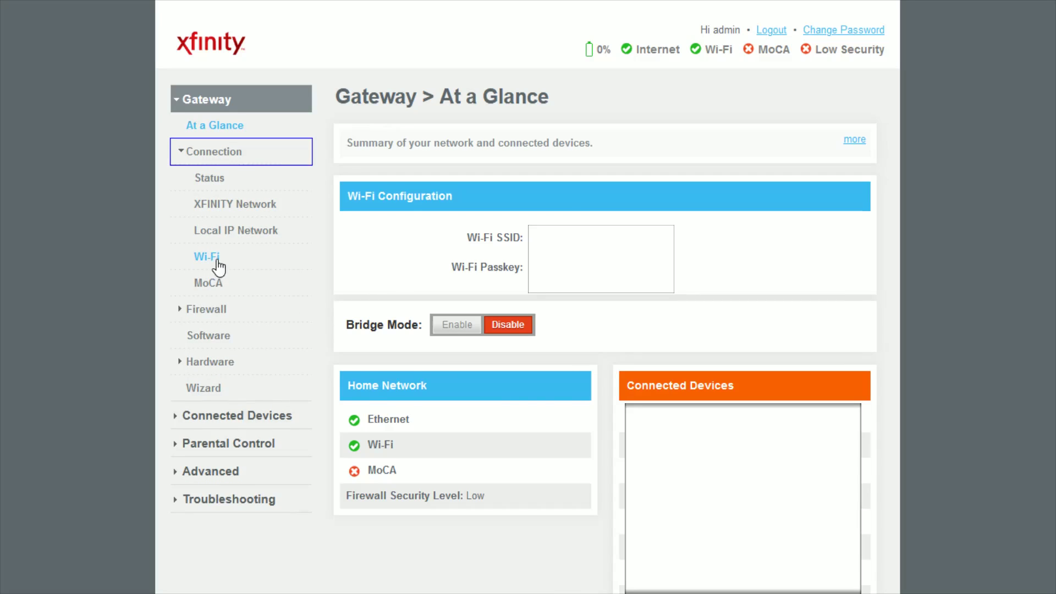
click(215, 263)
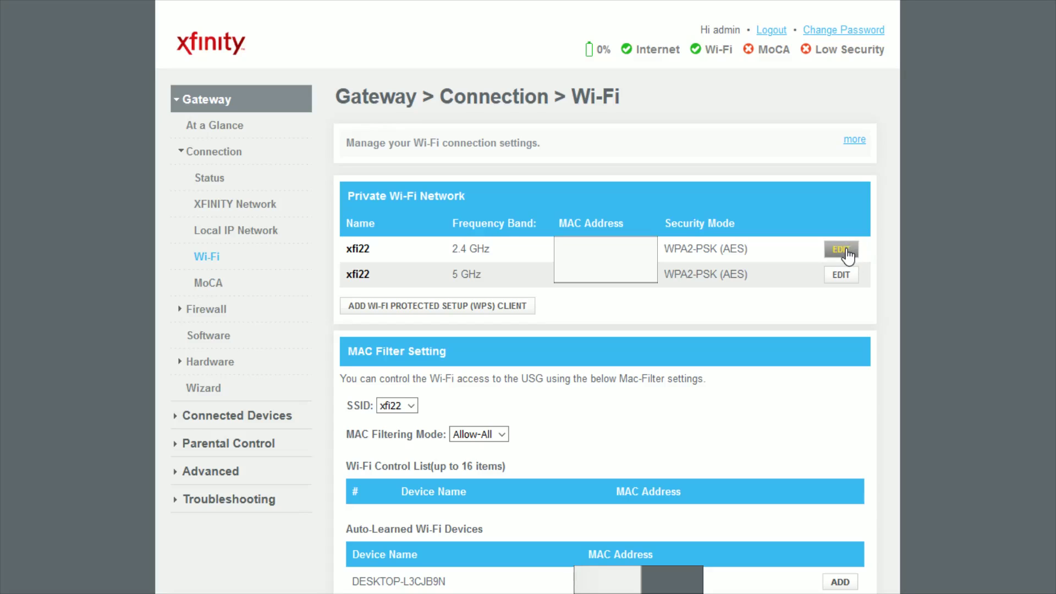
Open the 2.4 GHz network's edit page and highlight the Channel Selection option and its help text.
click(840, 249)
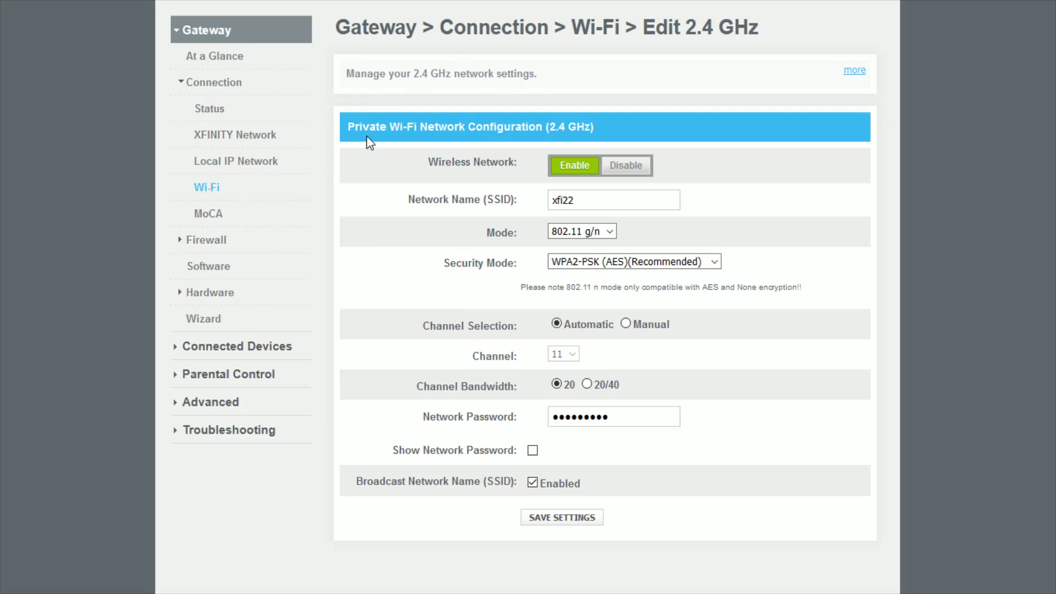
drag(347, 126, 544, 130)
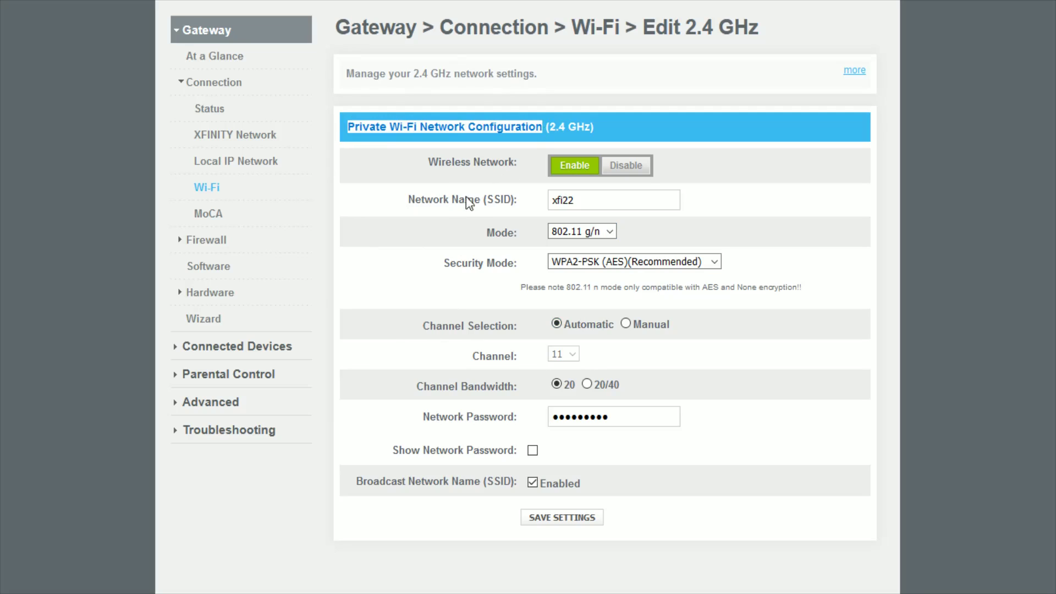
click(373, 259)
drag(424, 327, 551, 323)
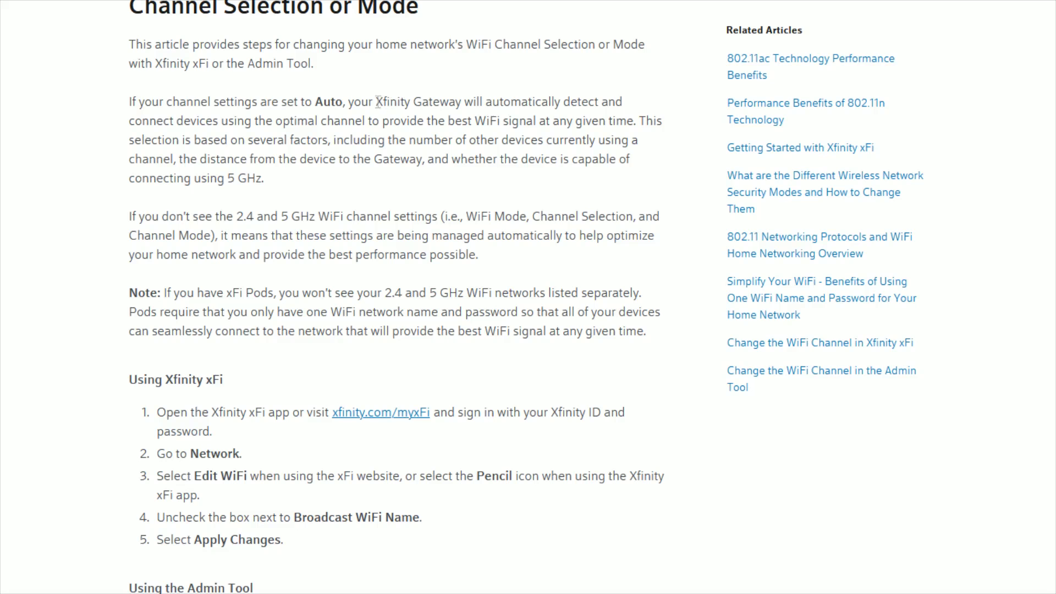
drag(375, 102, 637, 122)
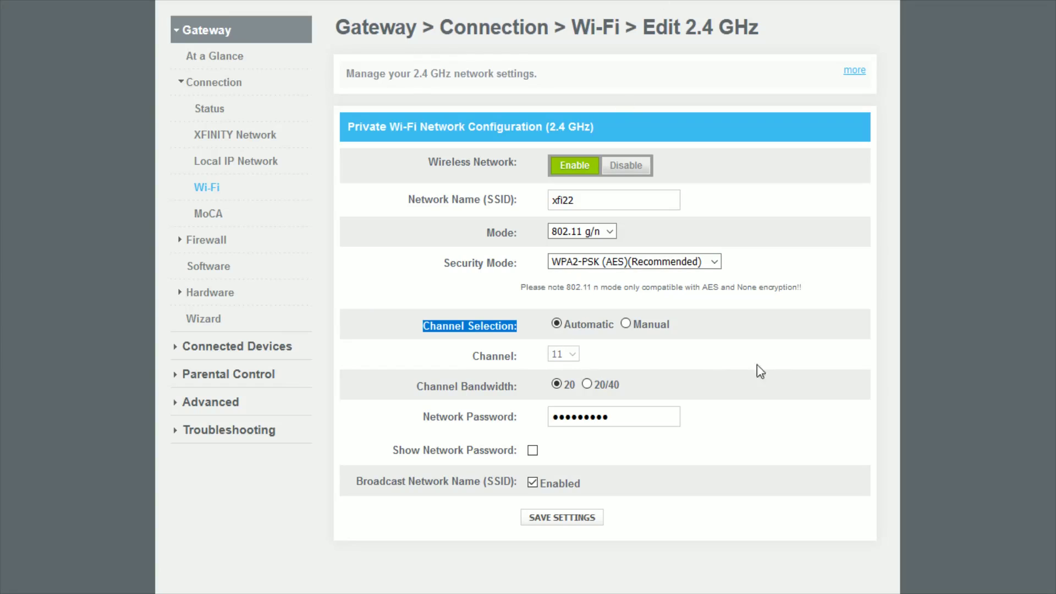
click(681, 338)
Switch 2.4 GHz Channel Selection to Manual on channel 11 and save.
click(625, 323)
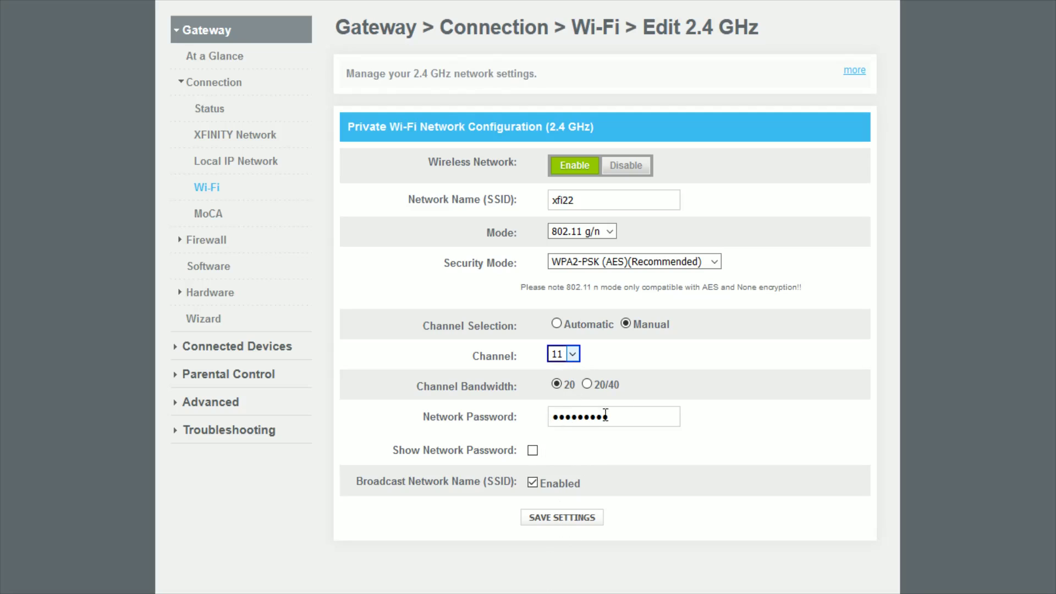
click(619, 361)
click(698, 358)
drag(417, 72, 460, 74)
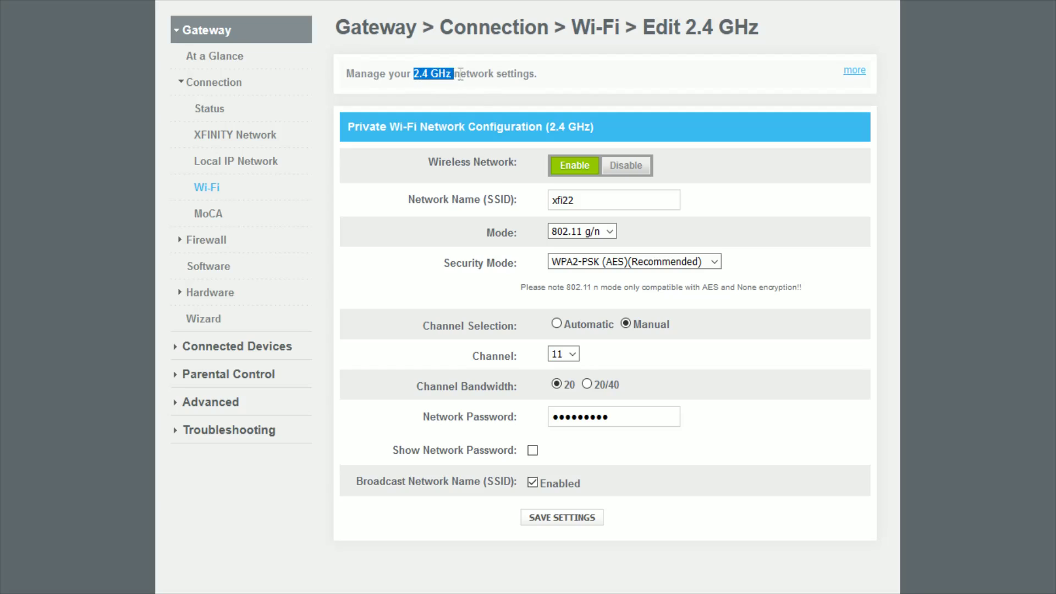
click(624, 81)
Edit the 5 GHz network, toggling Channel Selection to Manual and back to Automatic (channel 157).
click(203, 194)
drag(451, 275, 500, 278)
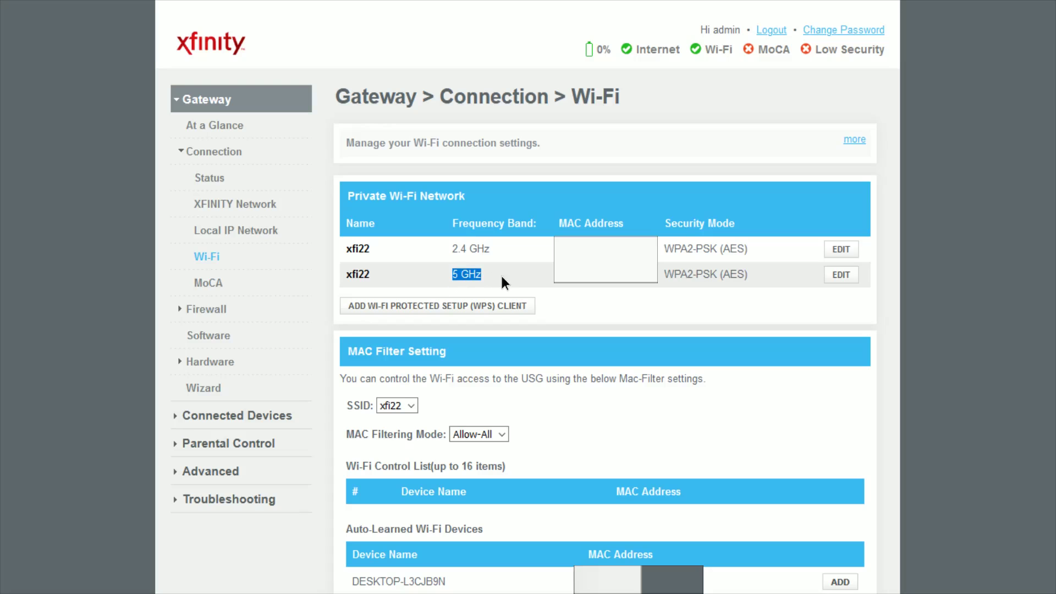
click(503, 280)
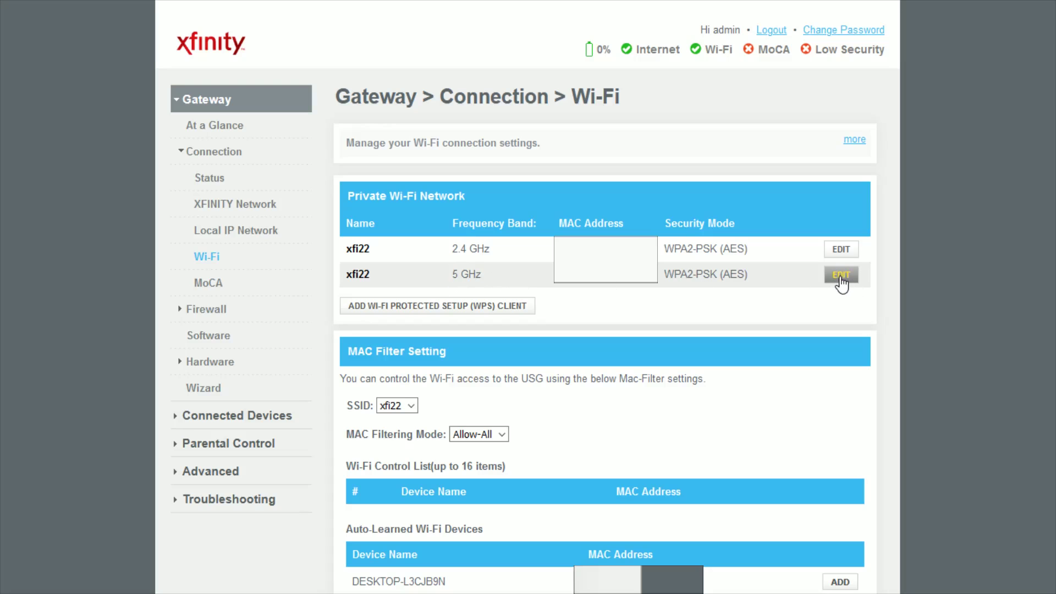
click(846, 279)
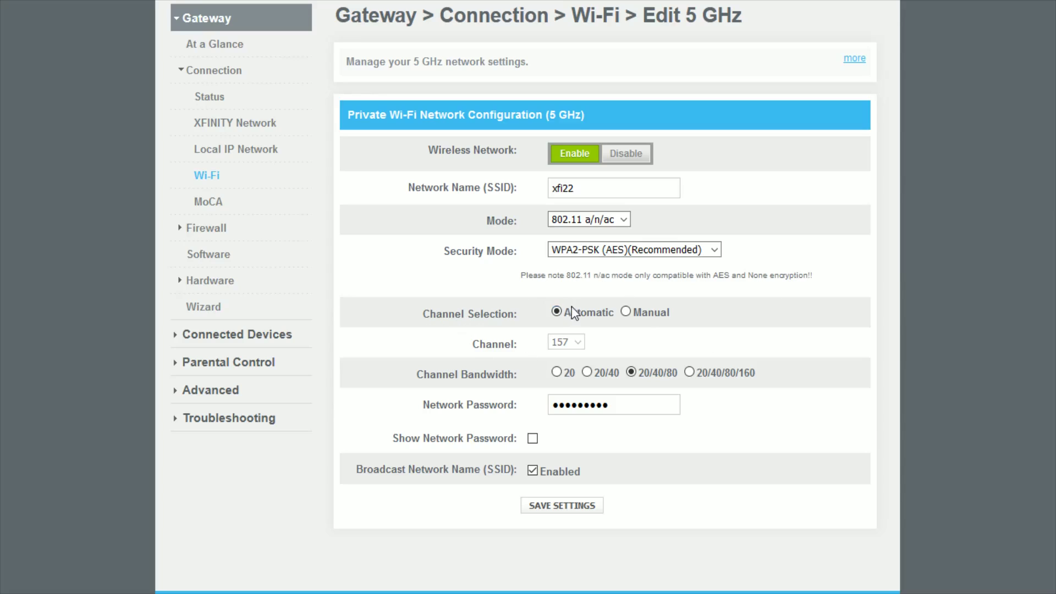
click(556, 312)
click(632, 311)
click(574, 344)
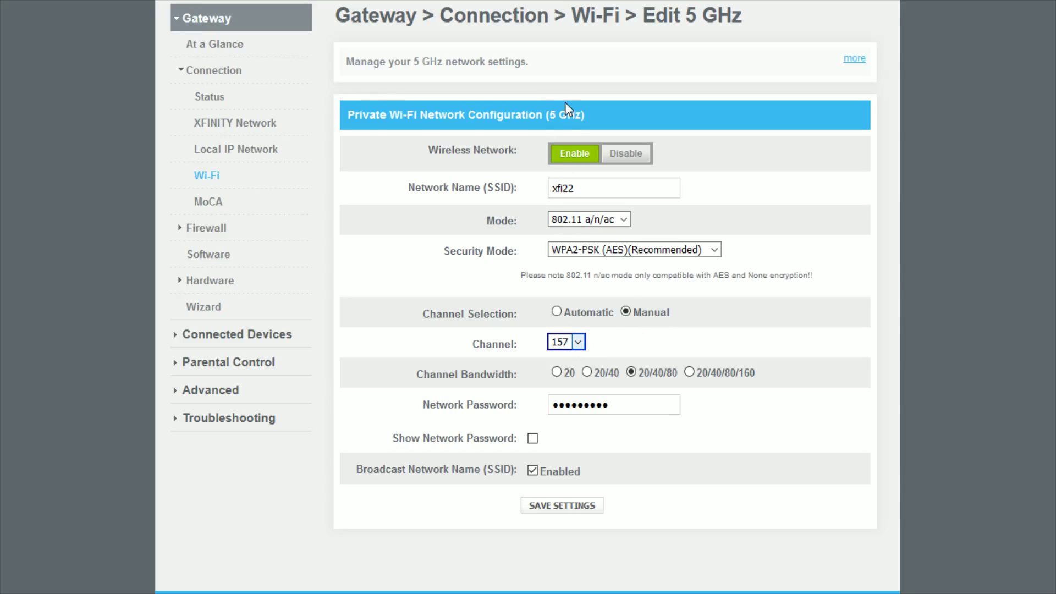
click(556, 312)
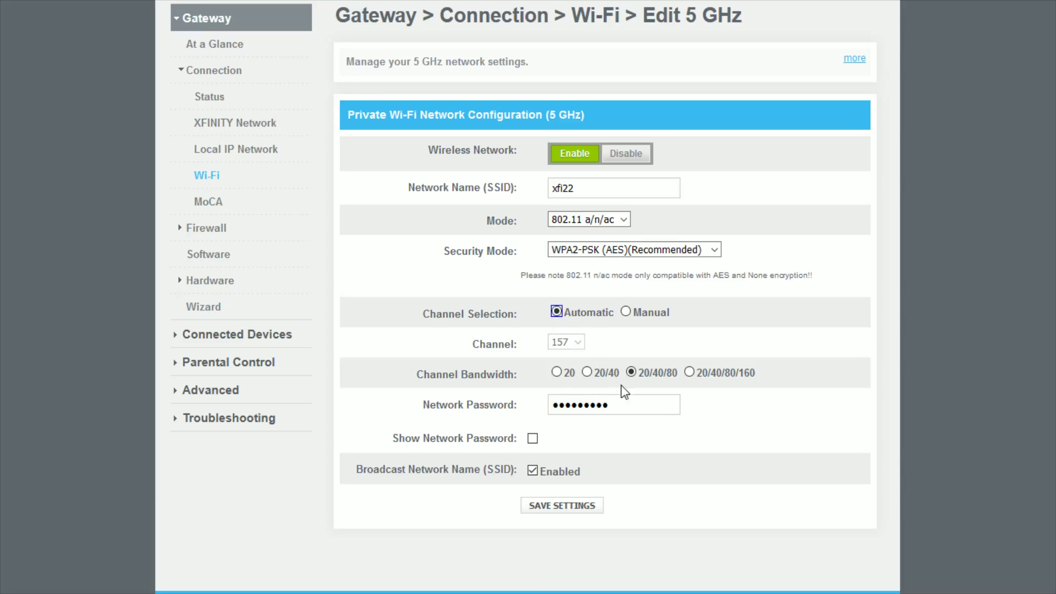